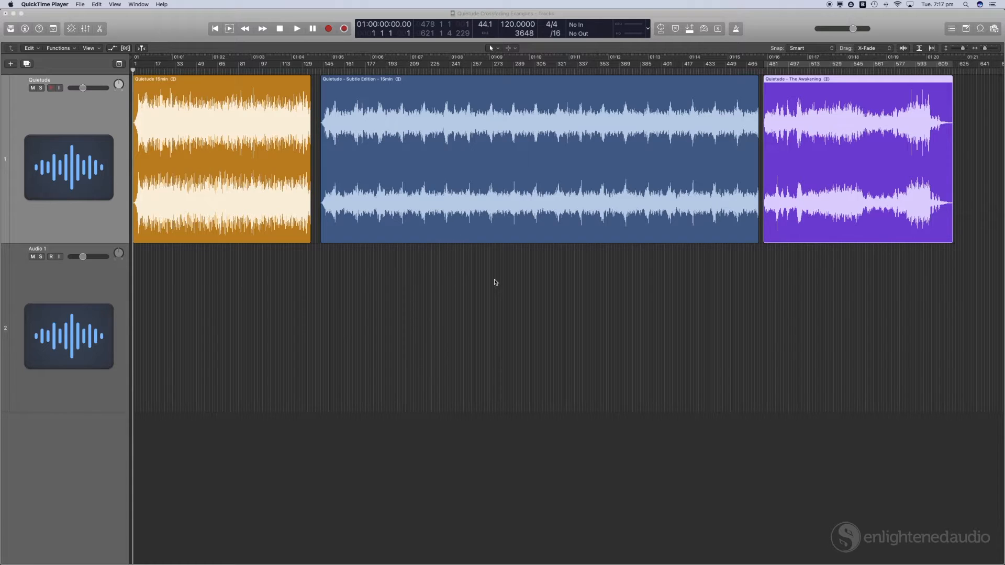
Step: Select each of the three Quietude regions on the first track in turn to compare them
{"action": "left_click", "coordinate": [234, 113]}
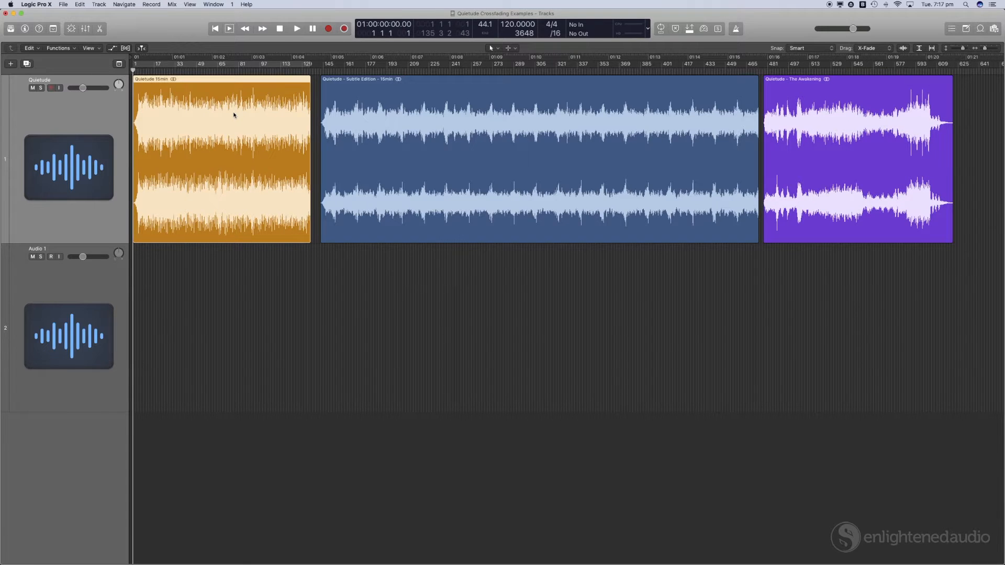
{"action": "left_click", "coordinate": [568, 139]}
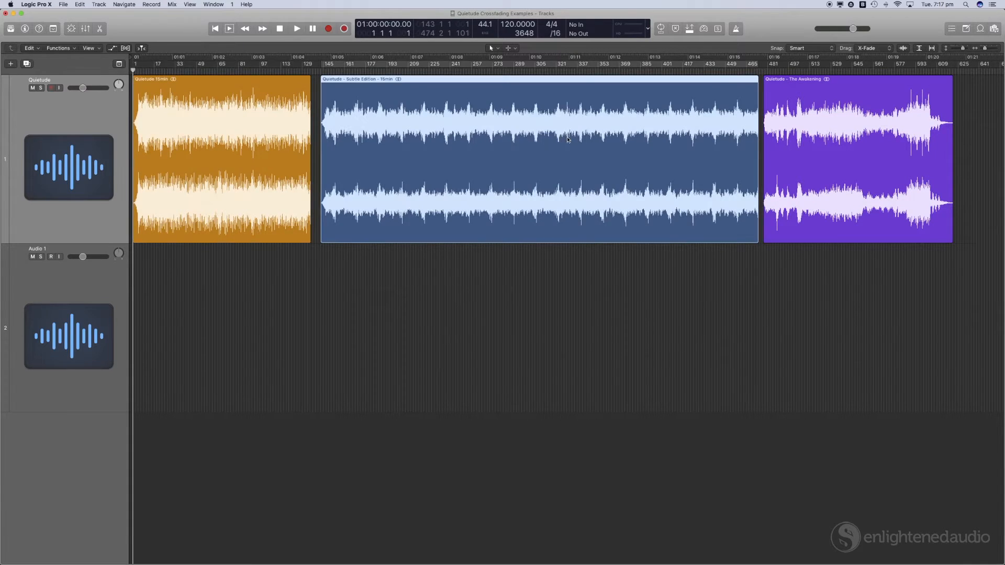
{"action": "left_click", "coordinate": [874, 193]}
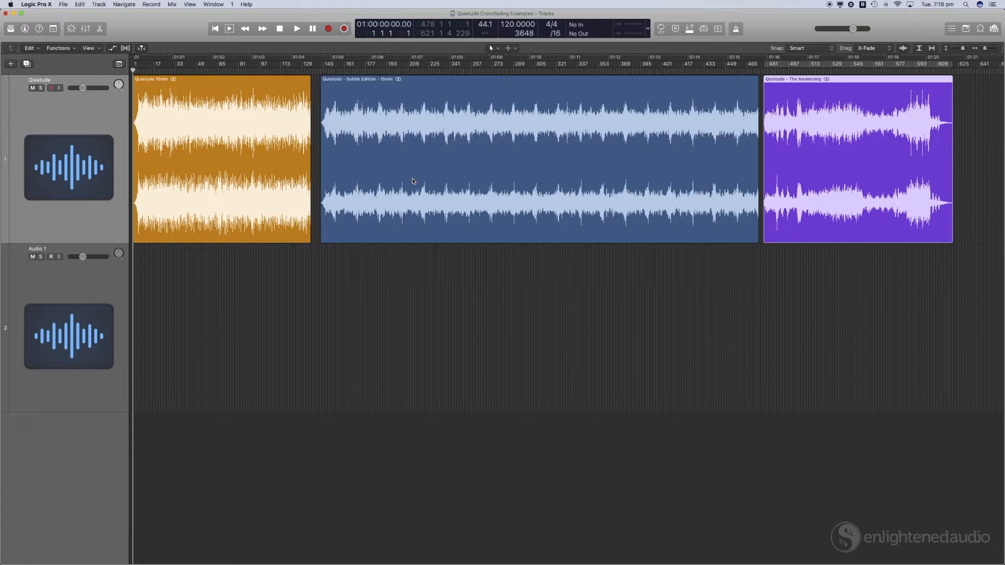
{"action": "left_click", "coordinate": [291, 172]}
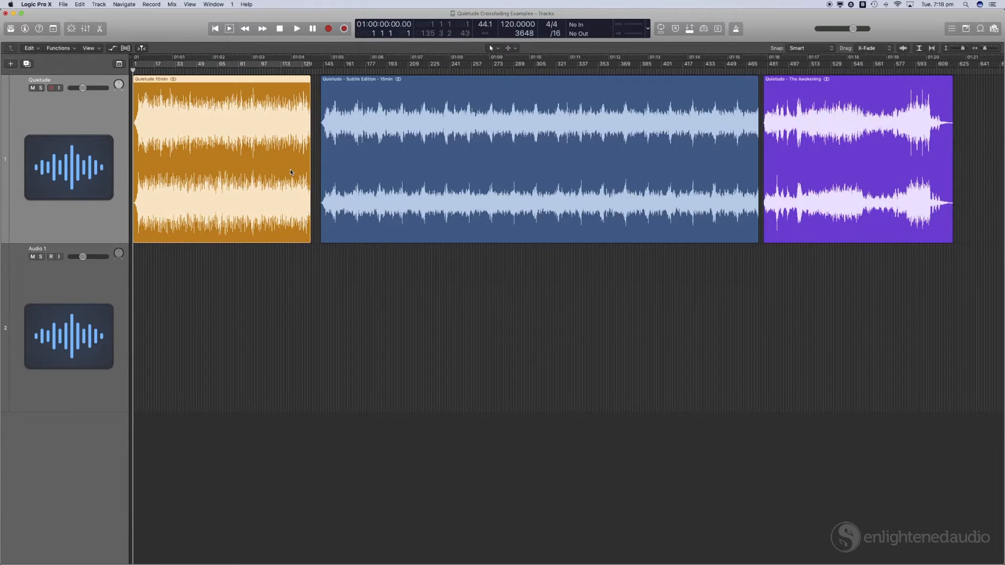
{"action": "left_click", "coordinate": [367, 172]}
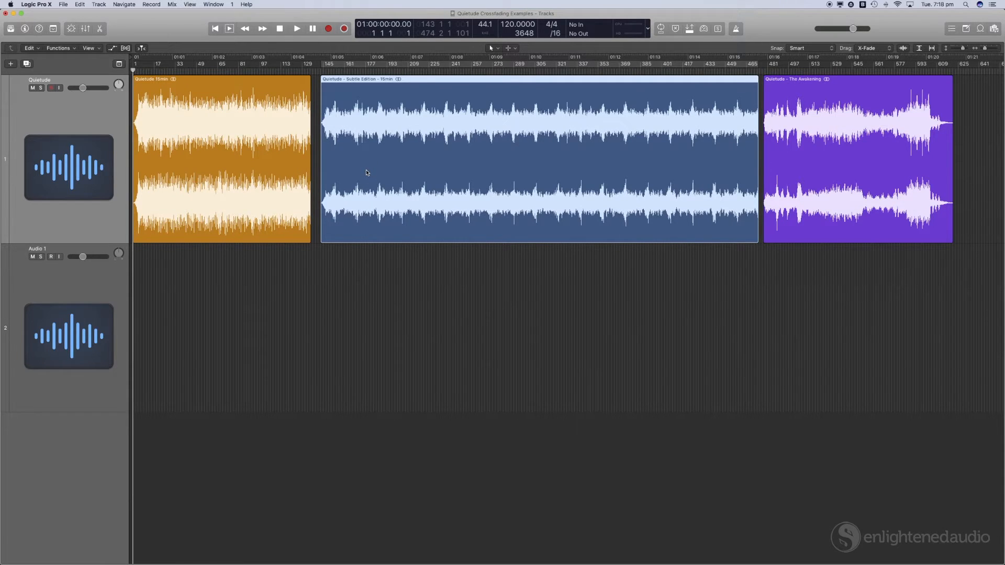
Step: Play back the end of the first Quietude 15min region
{"action": "left_click", "coordinate": [298, 71]}
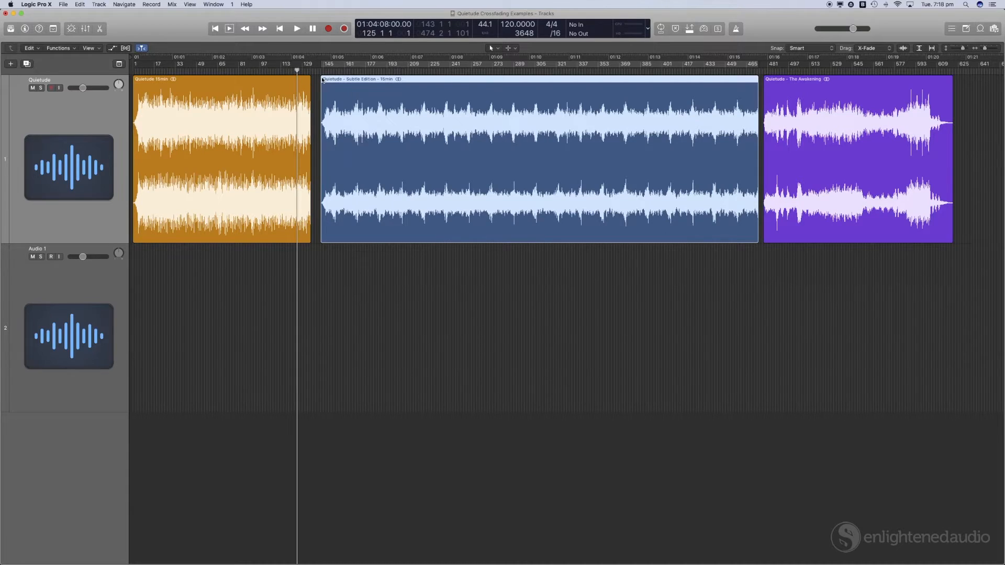
{"action": "scroll", "coordinate": [323, 80], "scroll_direction": "up", "scroll_amount": 3}
{"action": "scroll", "coordinate": [322, 80], "scroll_direction": "up", "scroll_amount": 5}
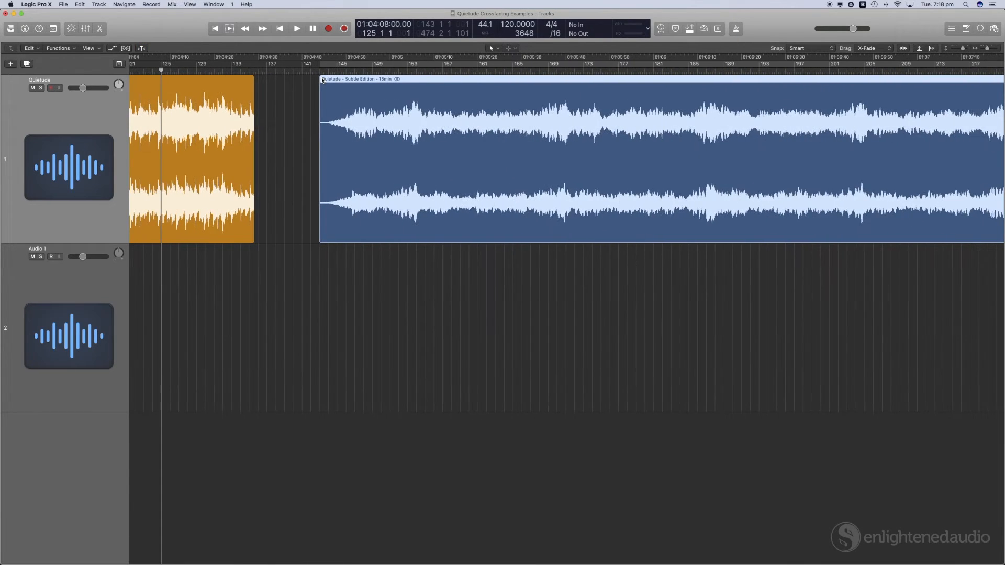
{"action": "scroll", "coordinate": [323, 80], "scroll_direction": "left", "scroll_amount": 5}
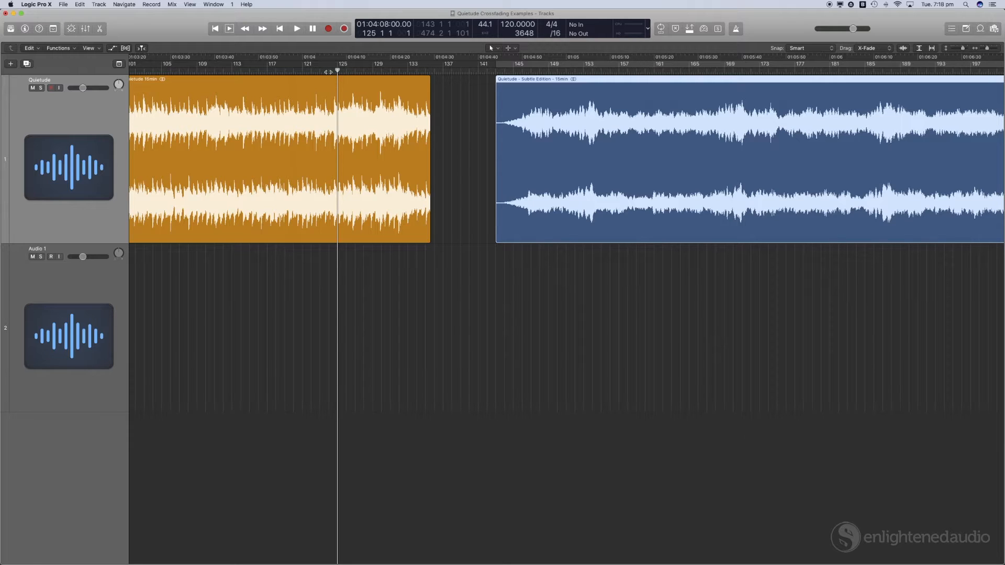
{"action": "key", "text": "space"}
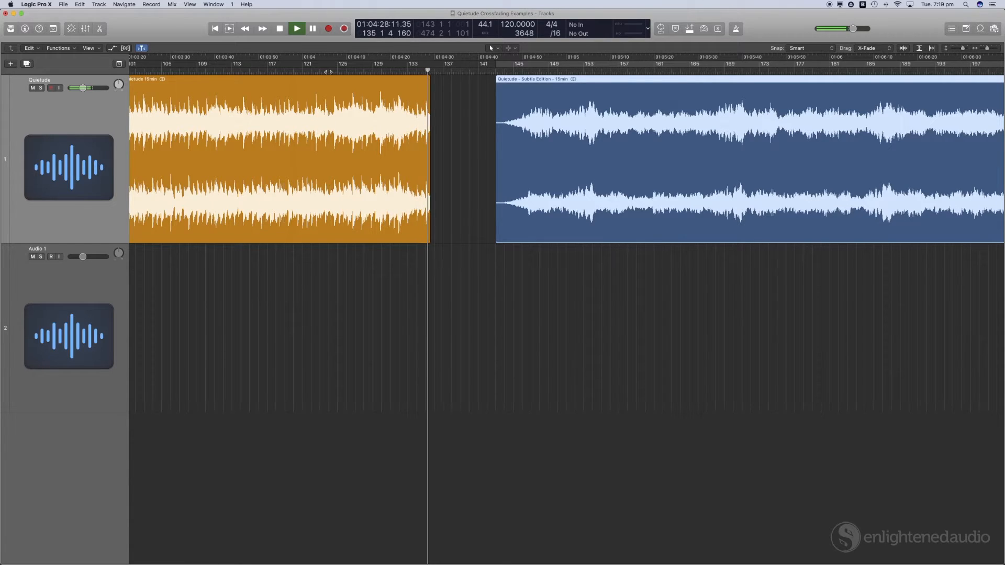
{"action": "key", "text": "space"}
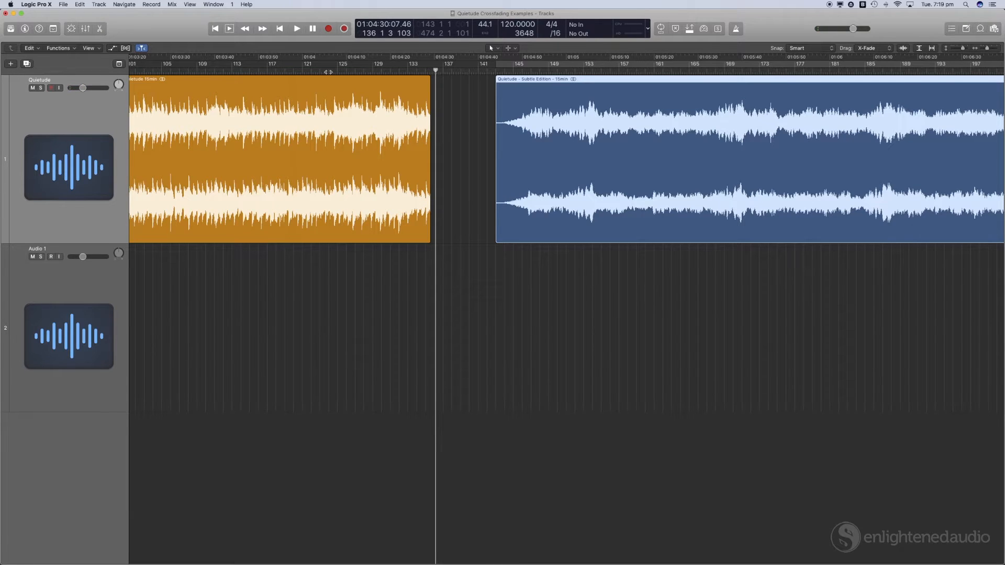
Step: Move the Subtle Edition region down to the Audio 1 track so its start overlaps the end of the first region
{"action": "mouse_move", "coordinate": [435, 70]}
{"action": "left_mouse_down"}
{"action": "mouse_move", "coordinate": [412, 70]}
{"action": "mouse_move", "coordinate": [430, 71]}
{"action": "left_mouse_up"}
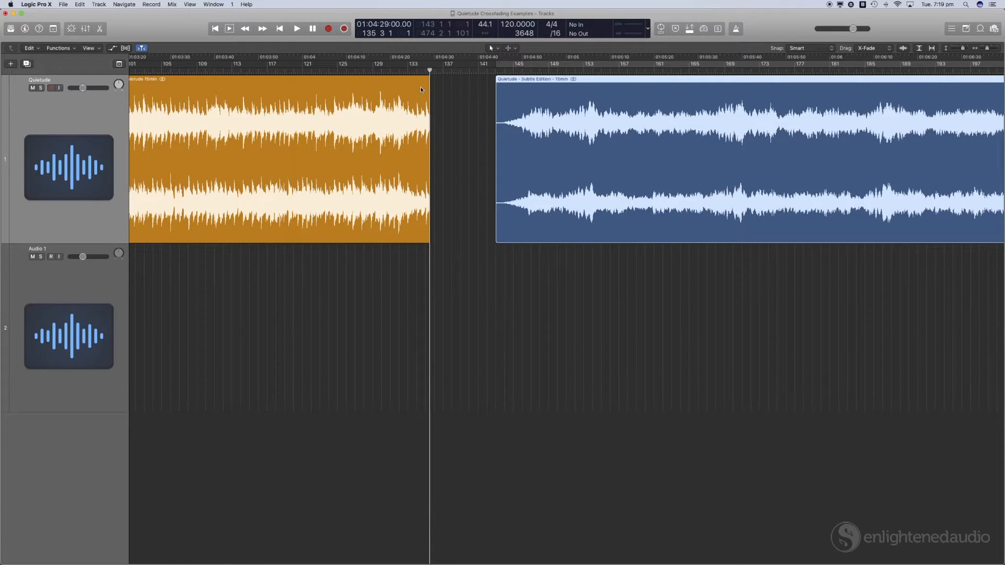
{"action": "left_click", "coordinate": [421, 90]}
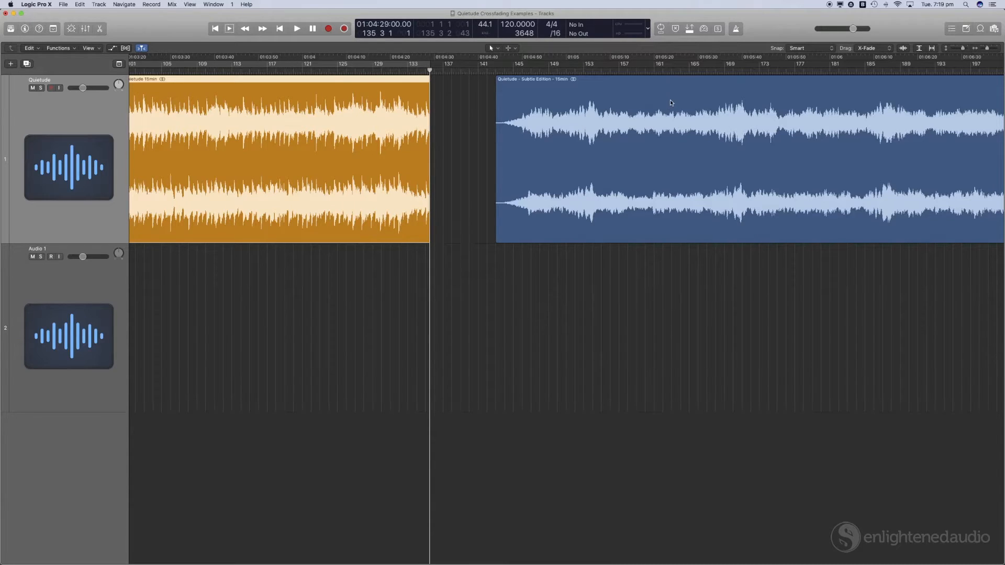
{"action": "left_click_drag", "start_coordinate": [671, 102], "coordinate": [549, 289]}
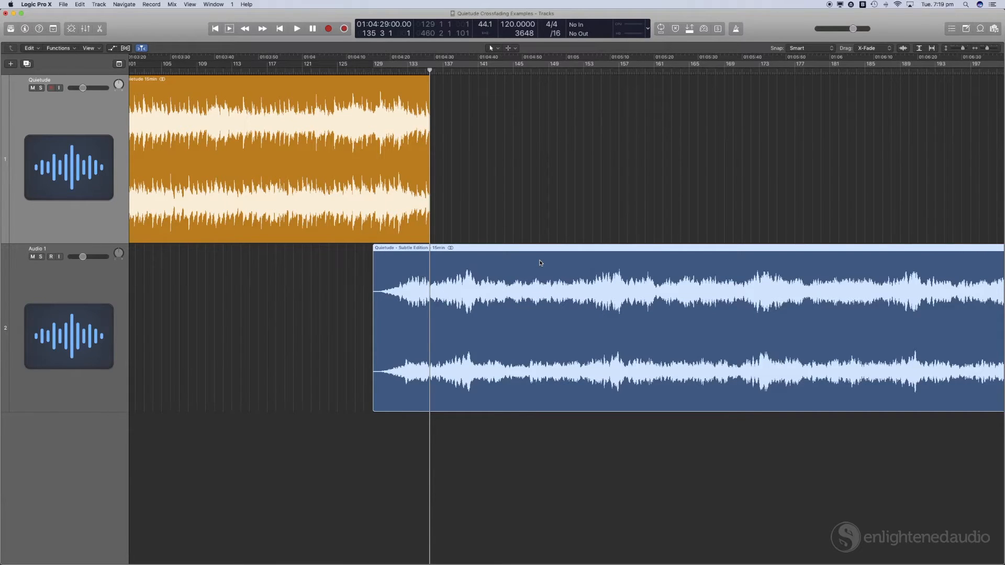
Step: Show volume automation and draw a fade-out on the first track from -12.0 dB down to -∞ dB at the region end
{"action": "key", "text": "a"}
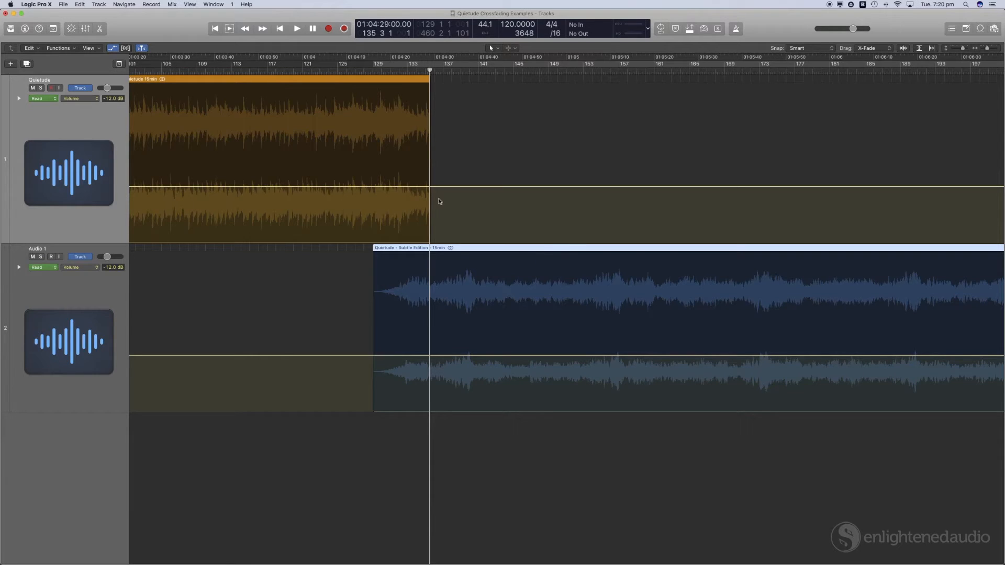
{"action": "left_click", "coordinate": [372, 187]}
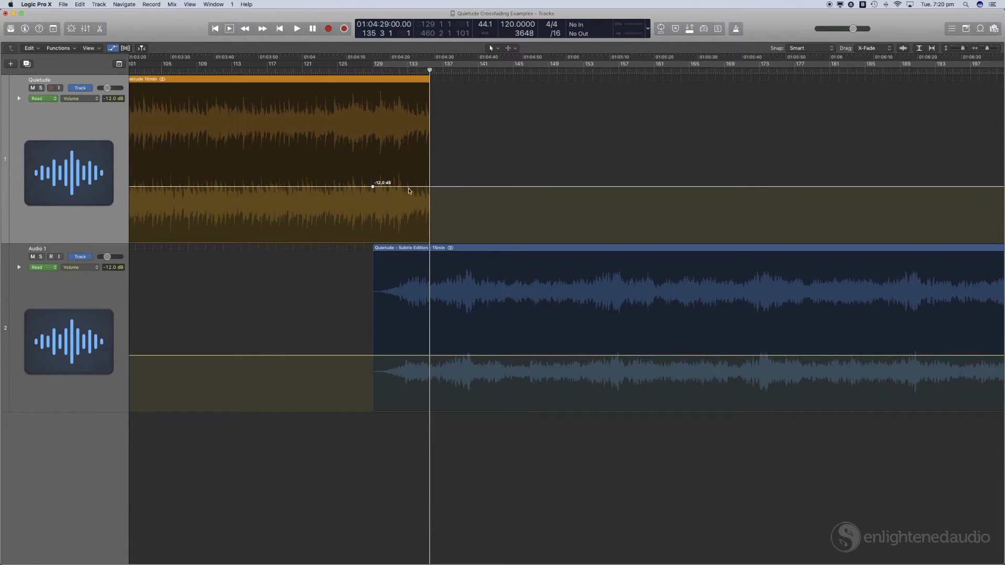
{"action": "left_click_drag", "start_coordinate": [430, 187], "coordinate": [434, 261]}
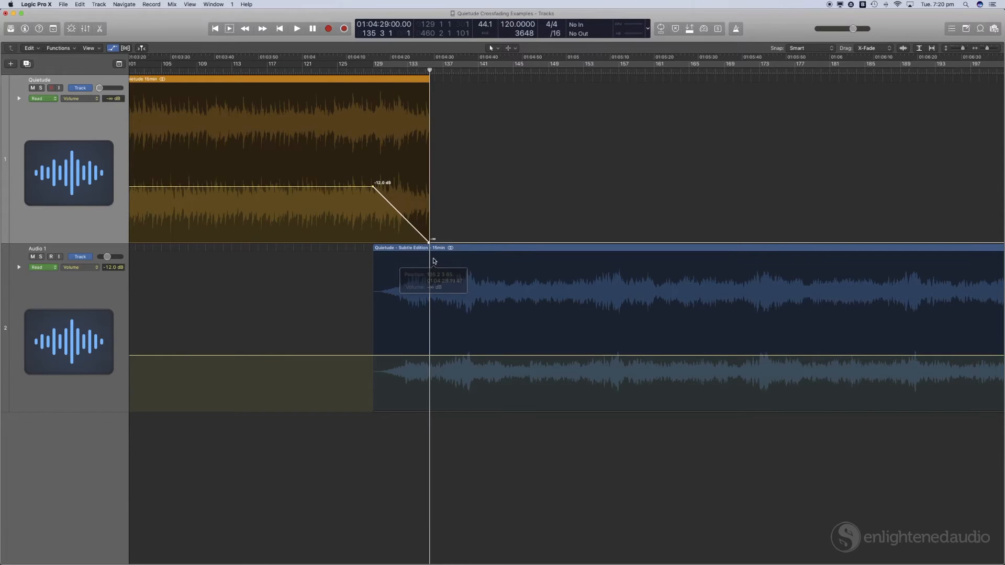
Step: Draw a volume fade-in on the Audio 1 track rising from -∞ dB at the region start to -12 dB
{"action": "left_click", "coordinate": [430, 356]}
{"action": "left_click", "coordinate": [373, 356]}
{"action": "left_click_drag", "start_coordinate": [373, 356], "coordinate": [373, 411]}
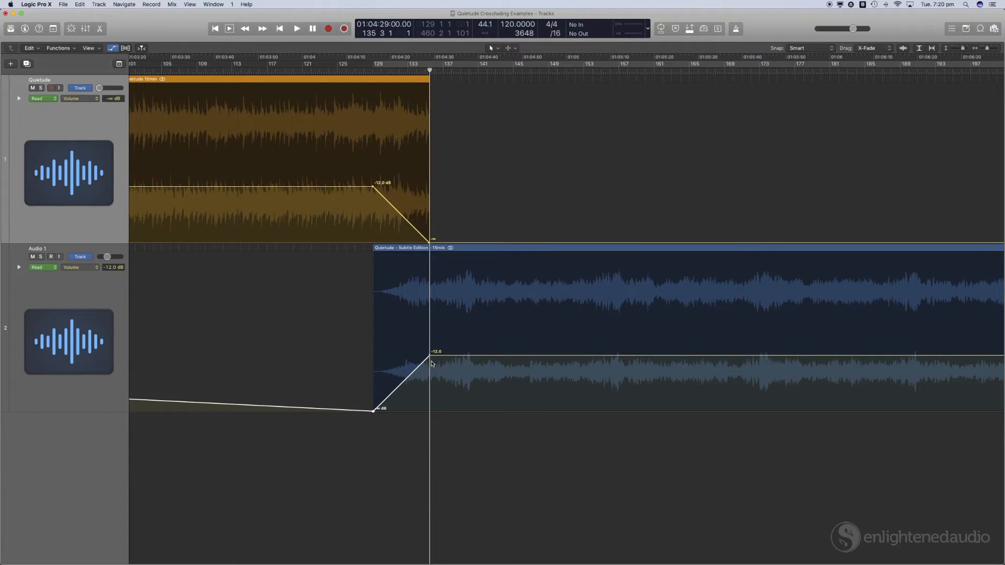
Step: Play back the overlap between the fading-out and fading-in regions
{"action": "left_click", "coordinate": [346, 70]}
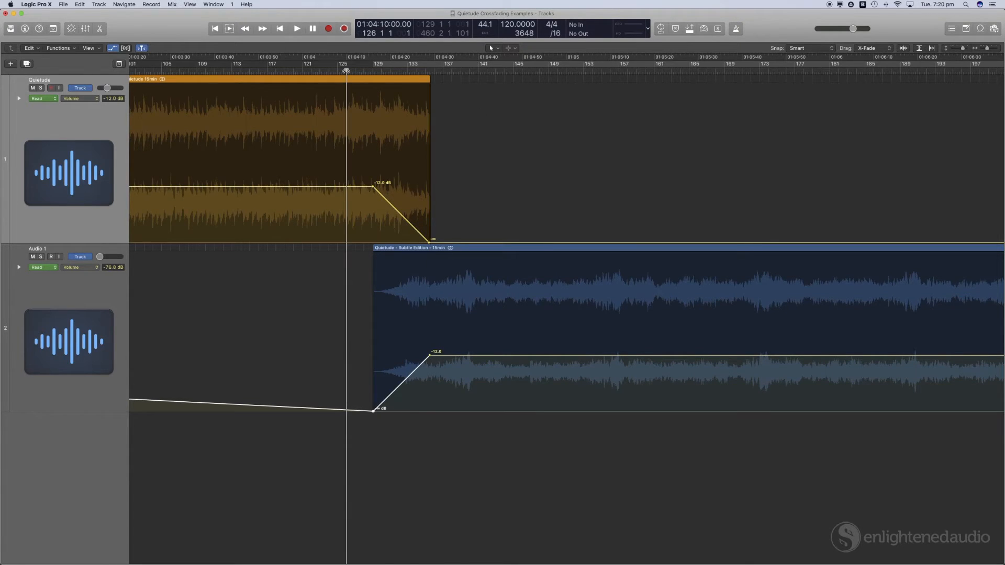
{"action": "key", "text": "space"}
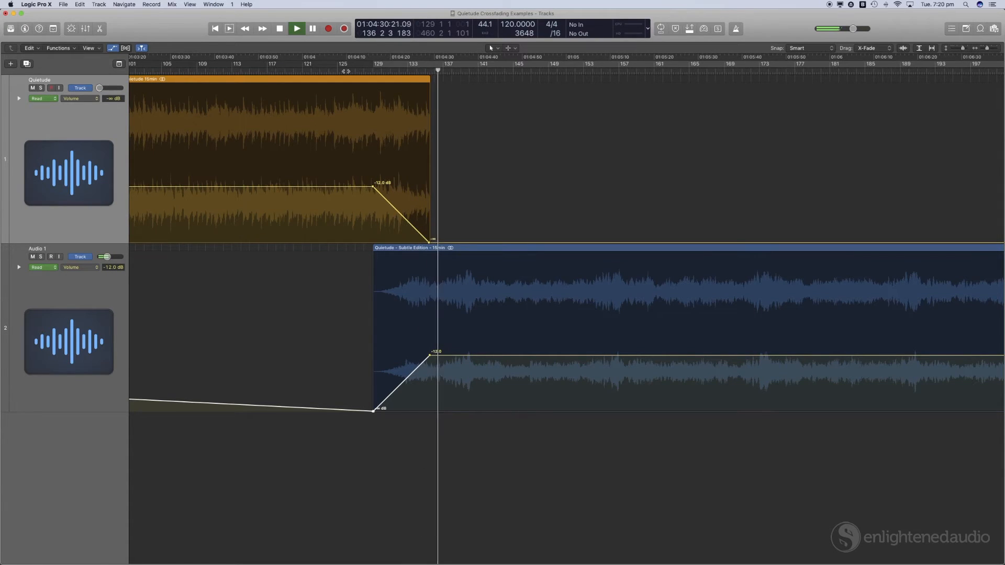
{"action": "key", "text": "space"}
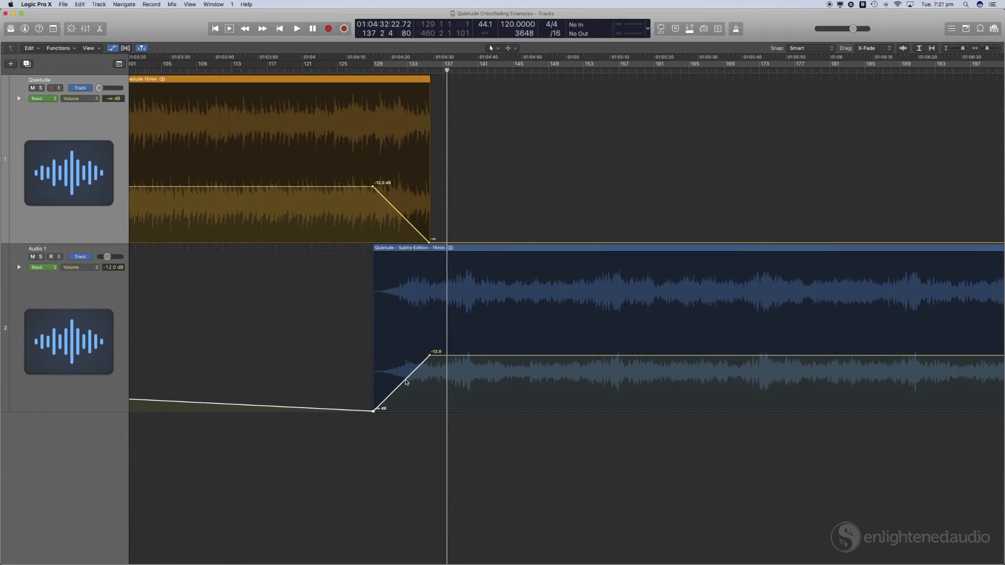
Step: Bend the fade-in and fade-out lines into curves with the Automation Curve Tool, then return to the previous tool
{"action": "key", "text": "t"}
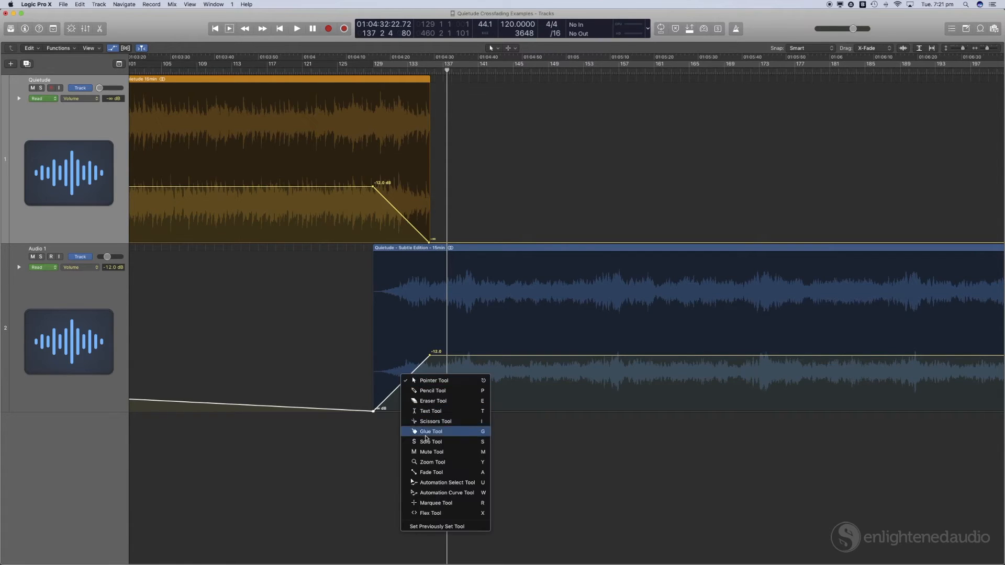
{"action": "left_click", "coordinate": [428, 494]}
{"action": "left_click", "coordinate": [409, 375]}
{"action": "mouse_move", "coordinate": [409, 375]}
{"action": "left_mouse_down"}
{"action": "mouse_move", "coordinate": [404, 359]}
{"action": "mouse_move", "coordinate": [411, 365]}
{"action": "left_mouse_up"}
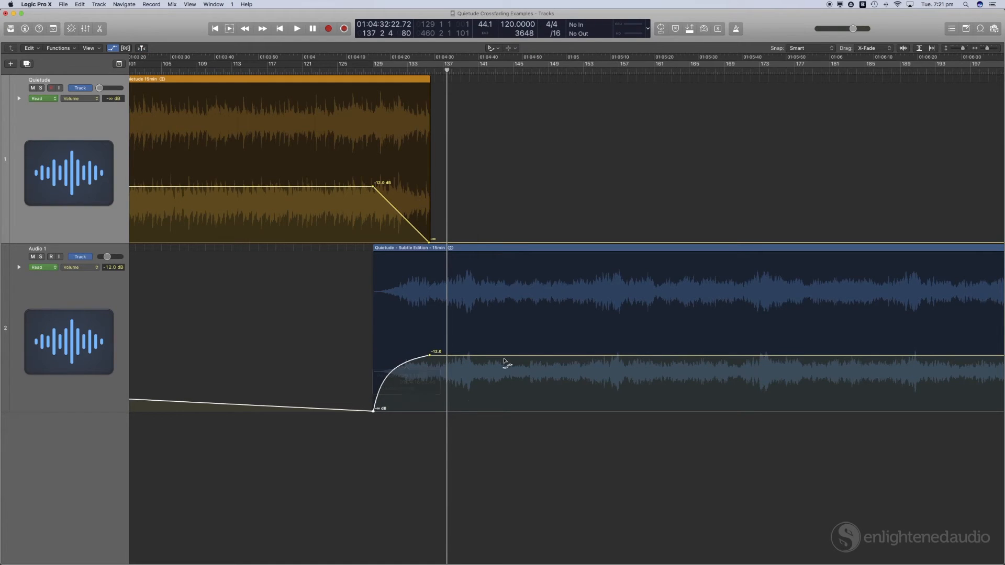
{"action": "left_click_drag", "start_coordinate": [397, 212], "coordinate": [398, 205]}
{"action": "key", "text": "t"}
{"action": "key", "text": "t"}
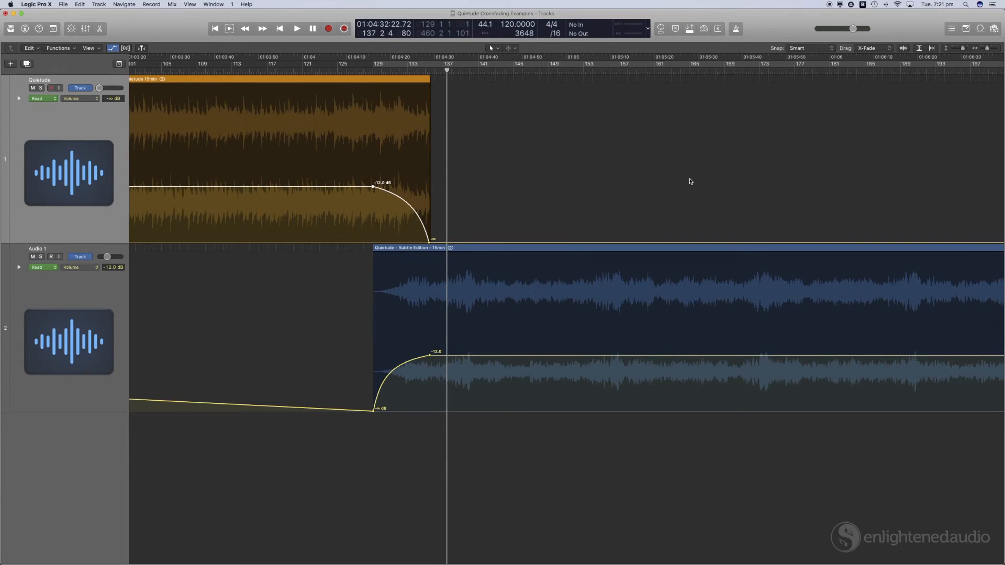
Step: Play back the curved automation crossfade
{"action": "left_click", "coordinate": [360, 72]}
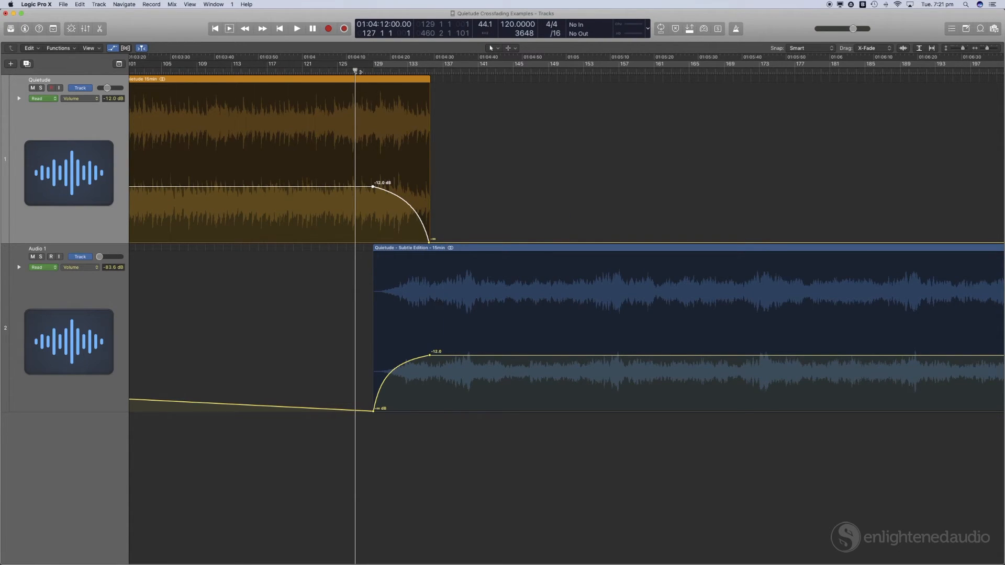
{"action": "key", "text": "space"}
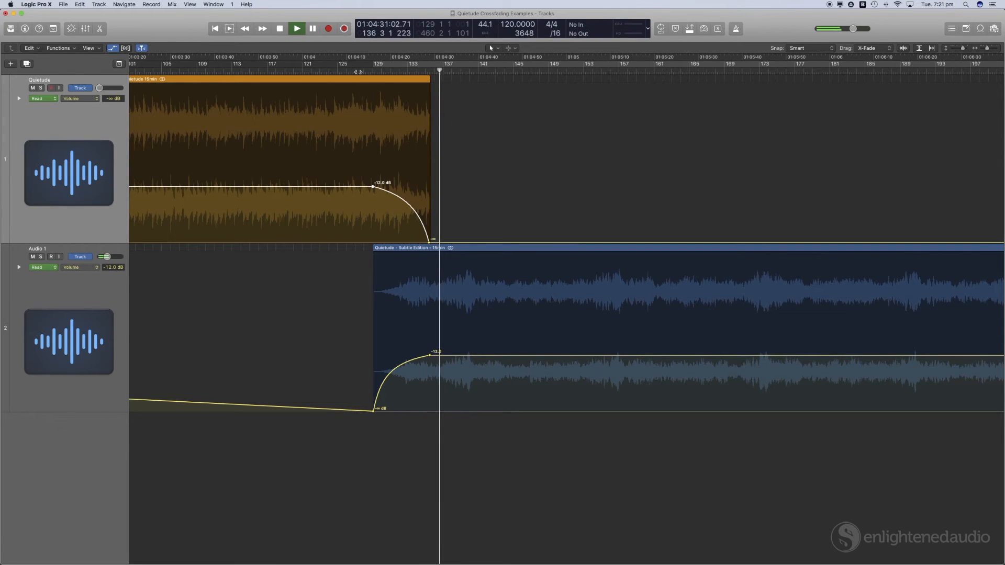
{"action": "key", "text": "space"}
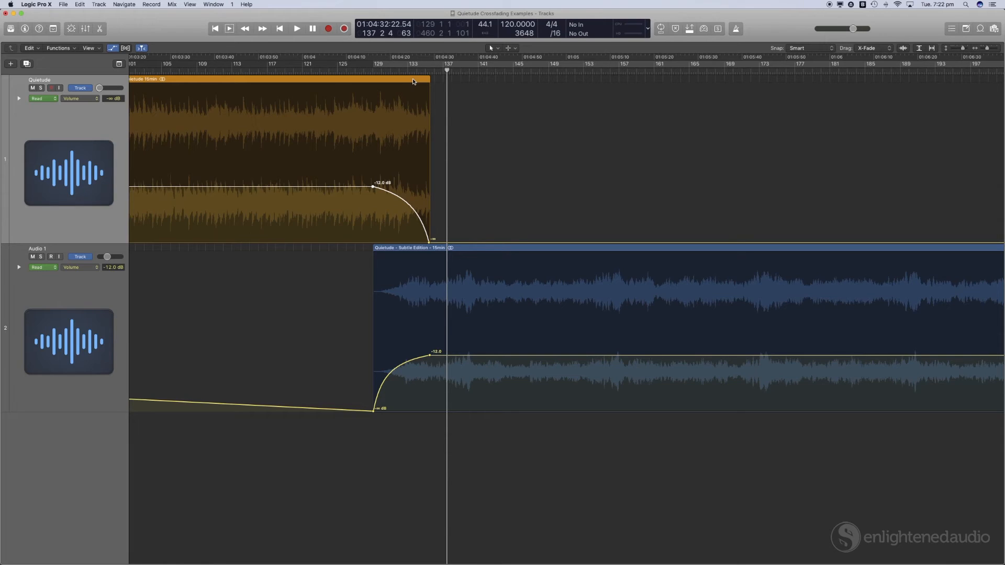
Step: Undo the curve, automation and region-move edits, and hide the automation view
{"action": "left_click", "coordinate": [418, 249]}
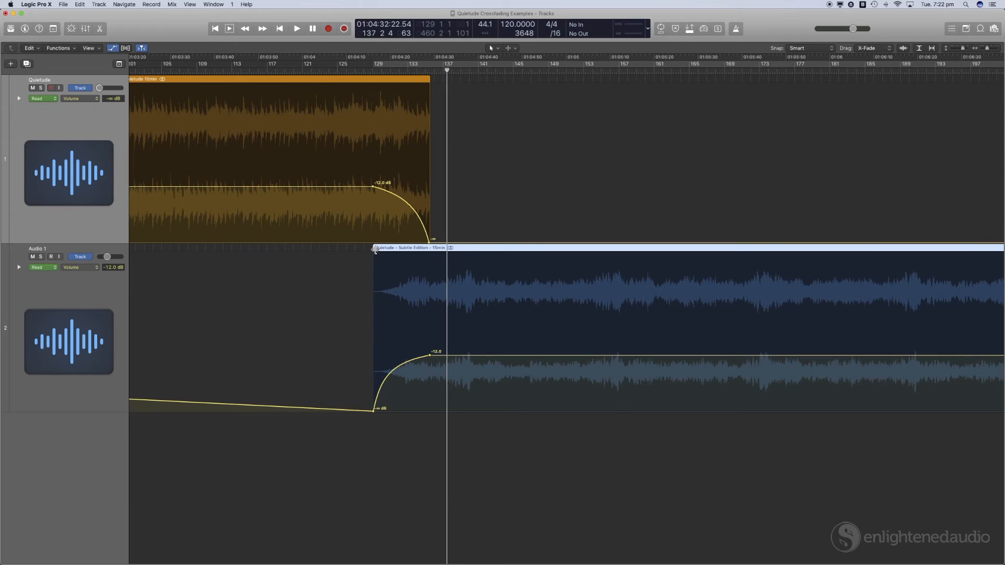
{"action": "key", "text": "super+z"}
{"action": "key", "text": "super+z"}
{"action": "key", "text": "super+z"}
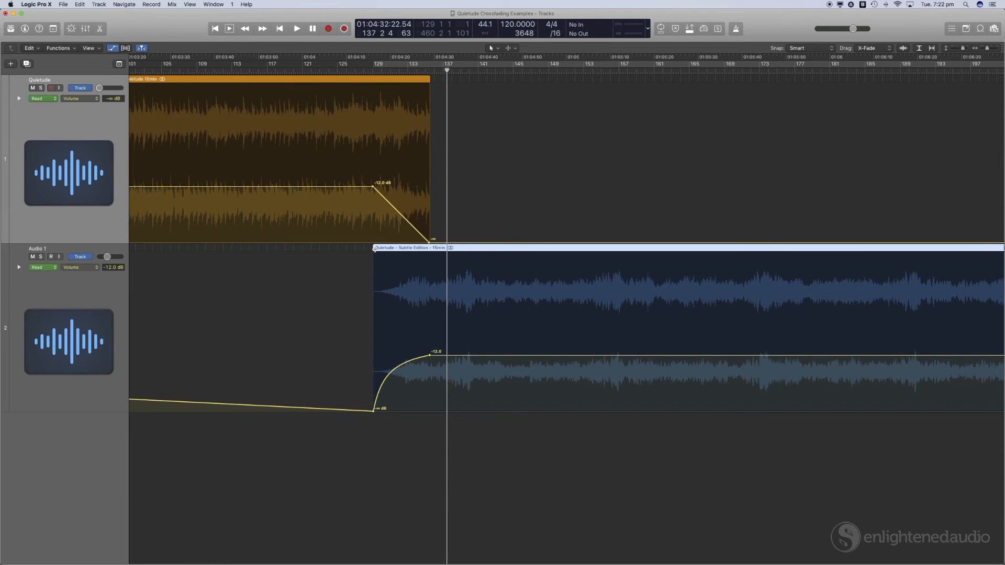
{"action": "key", "text": "super+z"}
{"action": "key", "text": "super+z"}
{"action": "key", "text": "super+z"}
{"action": "key", "text": "super+z"}
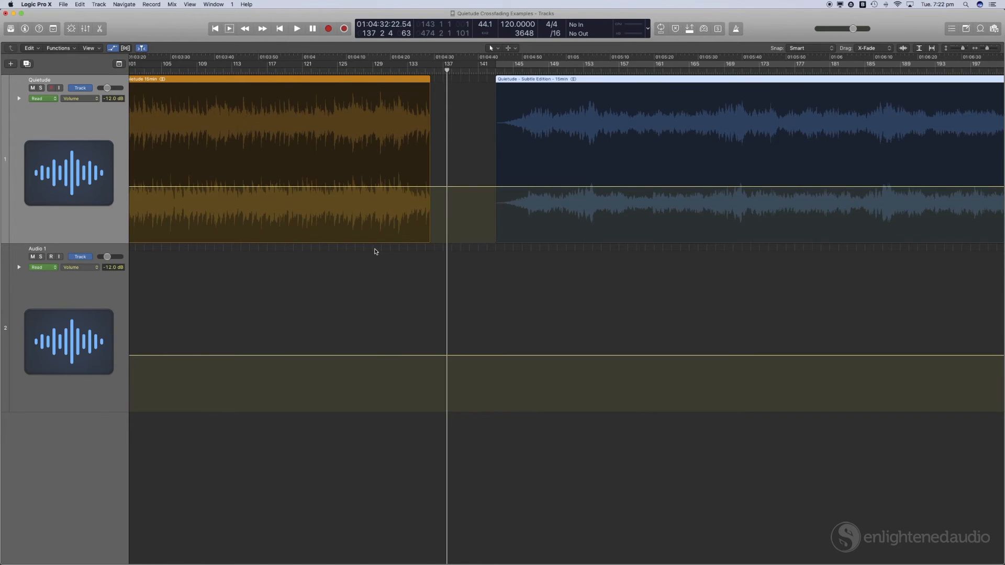
{"action": "key", "text": "a"}
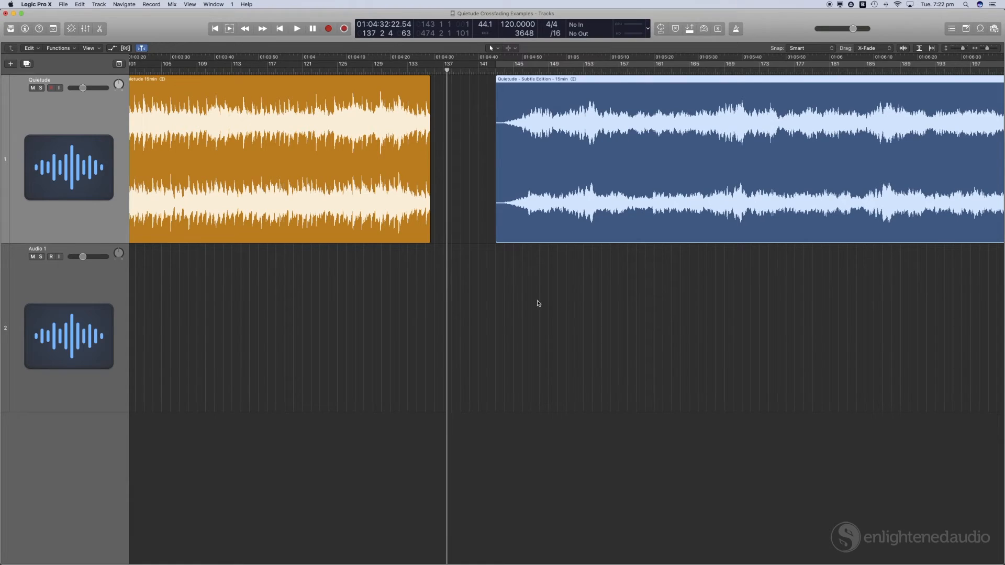
Step: Slide the Subtle Edition and The Awakening regions left so each overlaps the previous region, creating X-Fade crossfades
{"action": "left_click_drag", "start_coordinate": [666, 170], "coordinate": [541, 168]}
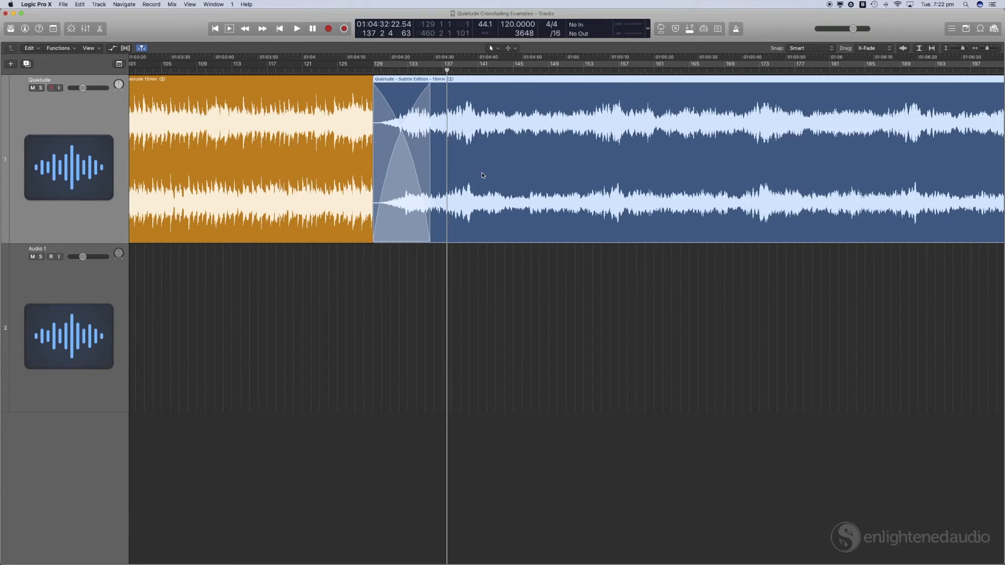
{"action": "key", "text": "super+Left"}
{"action": "key", "text": "super+Left"}
{"action": "key", "text": "super+Left"}
{"action": "key", "text": "super+Left"}
{"action": "key", "text": "super+Left"}
{"action": "key", "text": "super+Left"}
{"action": "key", "text": "super+Left"}
{"action": "key", "text": "super+Left"}
{"action": "key", "text": "super+Left"}
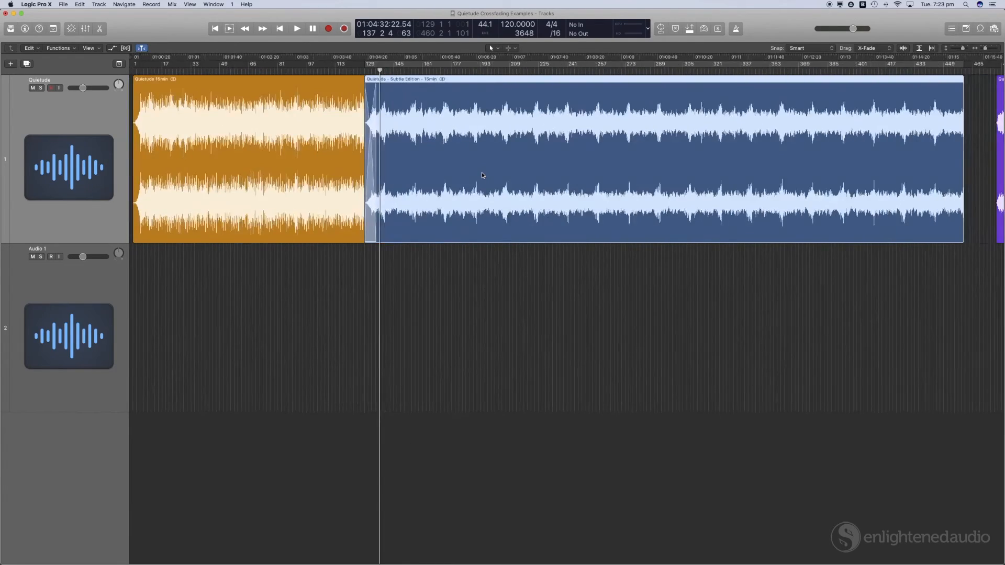
{"action": "scroll", "coordinate": [481, 173], "scroll_direction": "right", "scroll_amount": 15}
{"action": "left_click", "coordinate": [314, 68]}
{"action": "key", "text": "super+Right"}
{"action": "key", "text": "super+Right"}
{"action": "key", "text": "super+Right"}
{"action": "key", "text": "super+Right"}
{"action": "key", "text": "super+Right"}
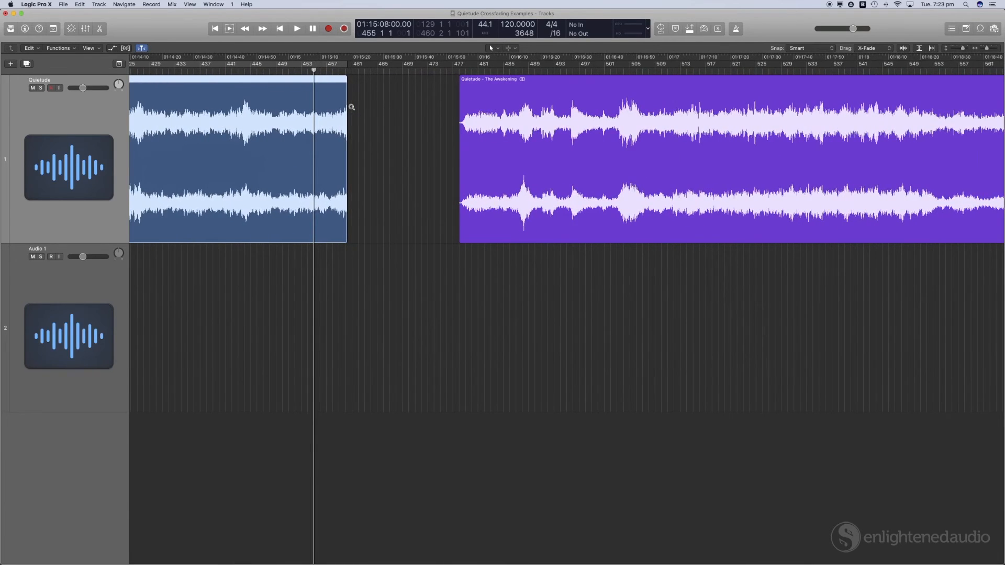
{"action": "key", "text": "super+Right"}
{"action": "key", "text": "super+Right"}
{"action": "key", "text": "super+Right"}
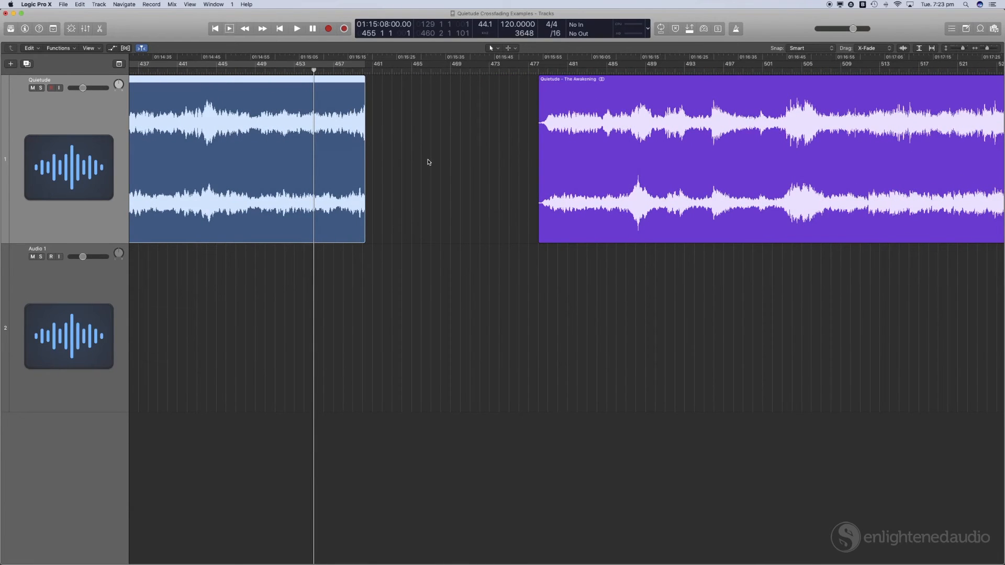
{"action": "left_click_drag", "start_coordinate": [686, 137], "coordinate": [489, 144]}
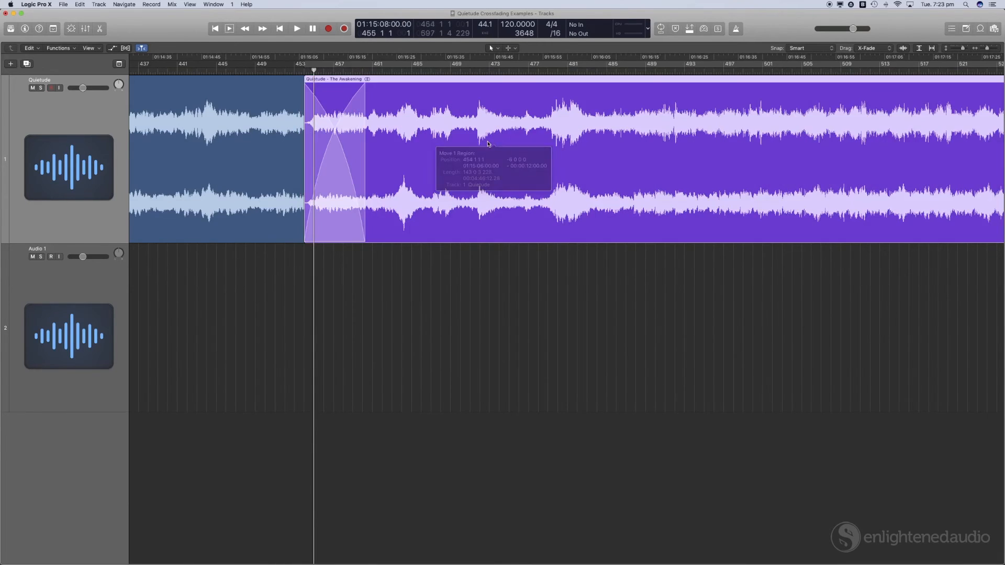
Step: Play back the crossfade between the Subtle Edition and The Awakening regions
{"action": "left_click", "coordinate": [276, 72]}
{"action": "key", "text": "space"}
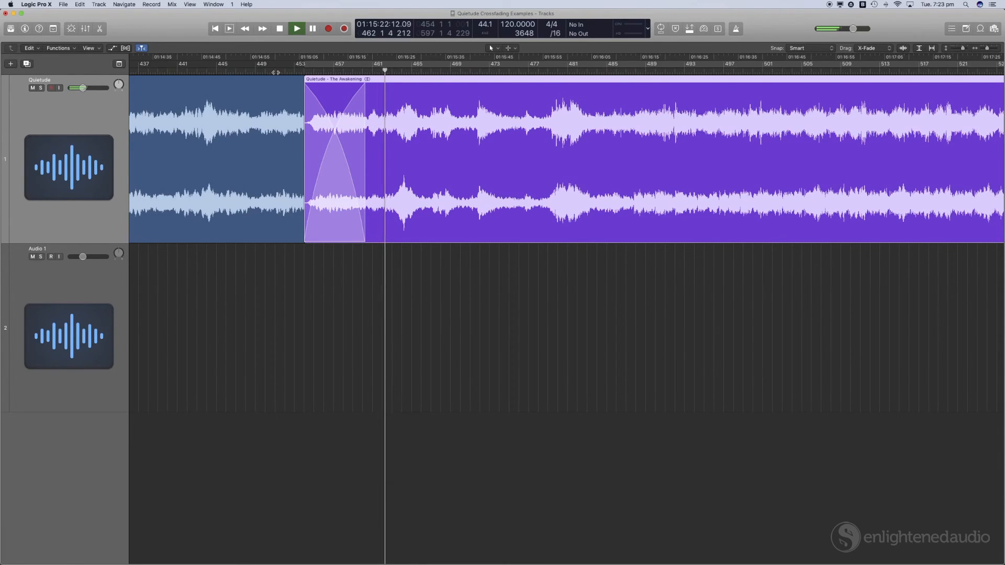
{"action": "key", "text": "space"}
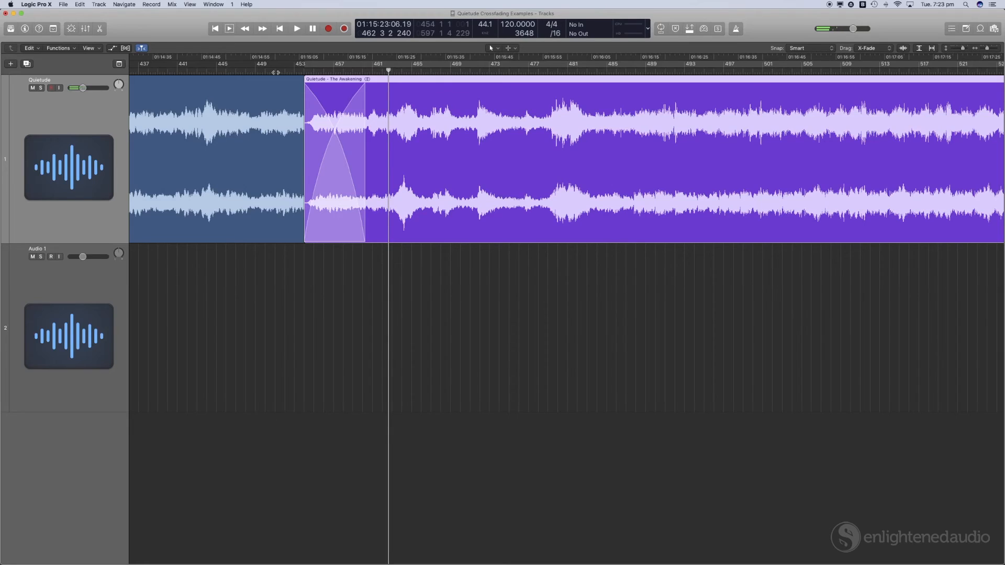